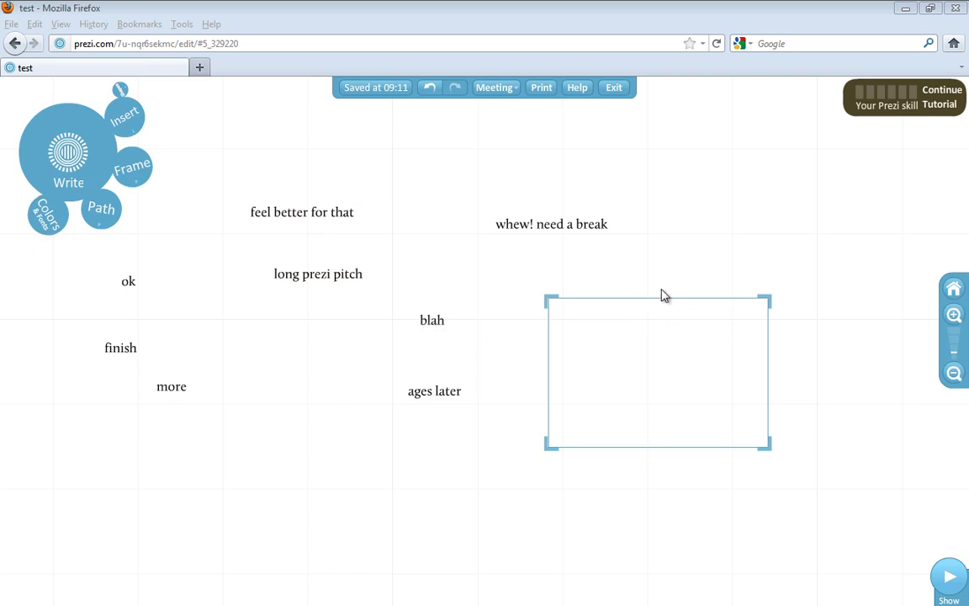
# - Insert the file breakmanager.swf from the timer folder into the prezi
pyautogui.click(123, 119)
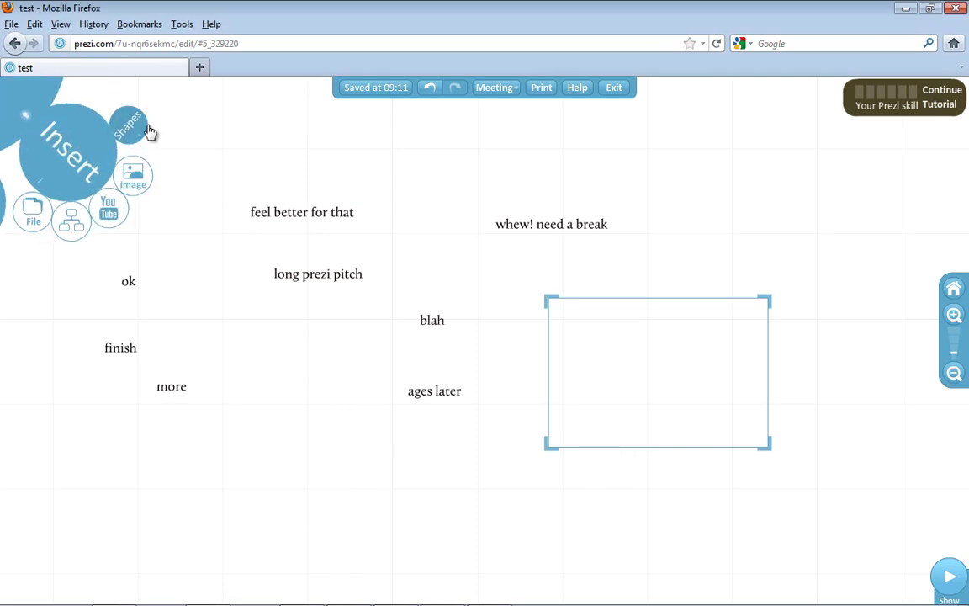
pyautogui.click(43, 221)
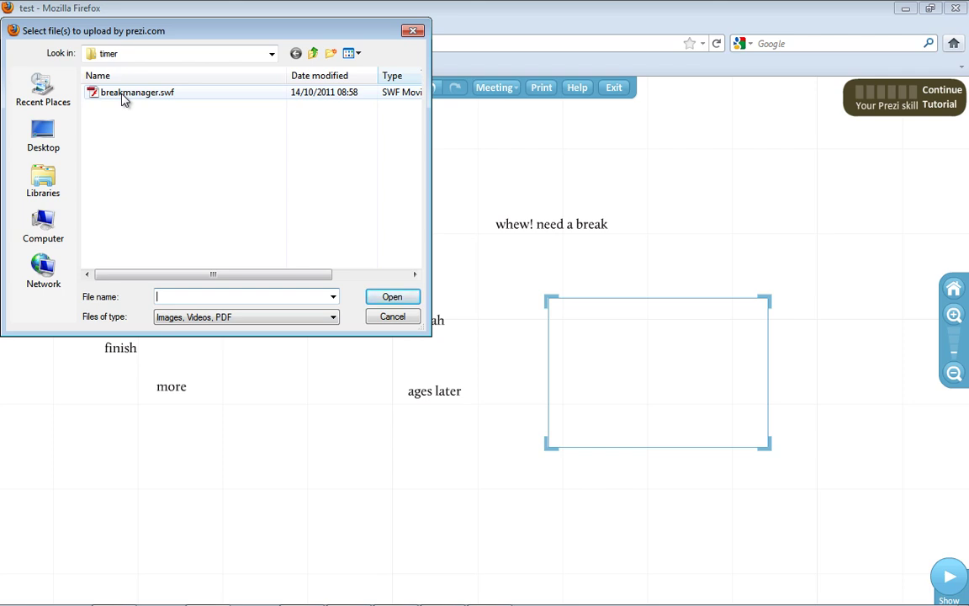
pyautogui.doubleClick(128, 94)
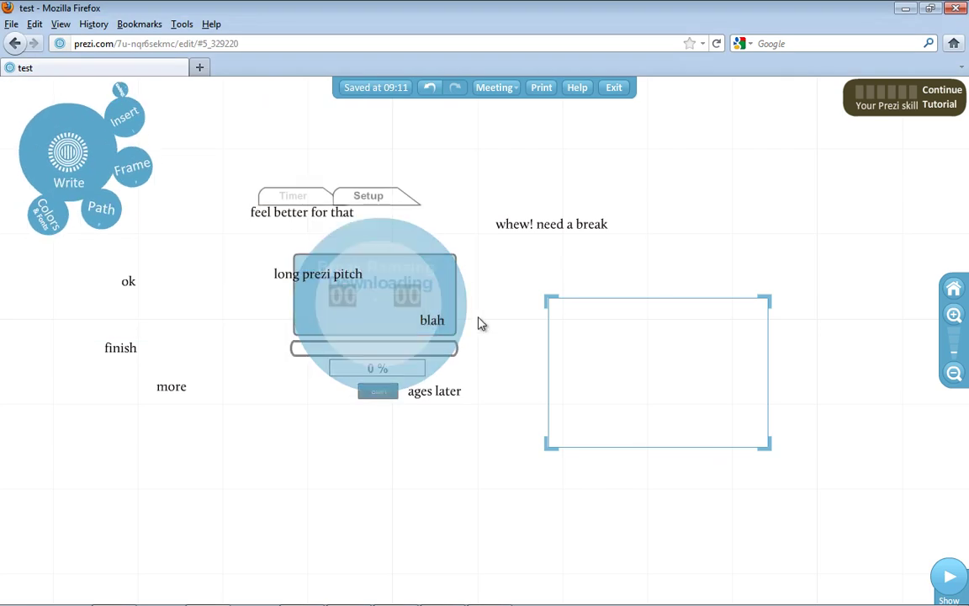
# - Move the break timer into the empty bracket frame and shrink it to fit inside
pyautogui.click(387, 306)
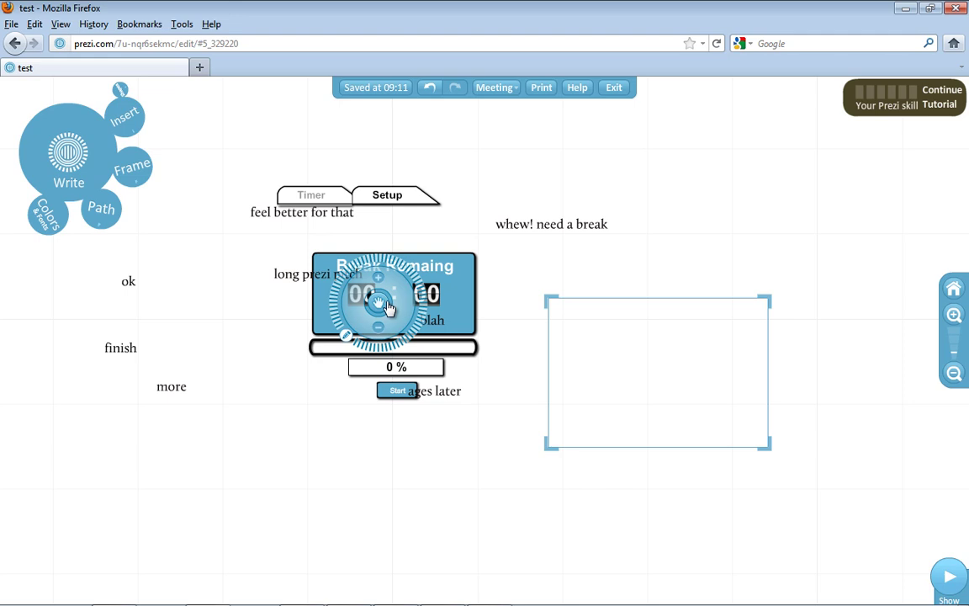
pyautogui.moveTo(386, 306); pyautogui.dragTo(642, 382)
pyautogui.moveTo(649, 430); pyautogui.dragTo(632, 405)
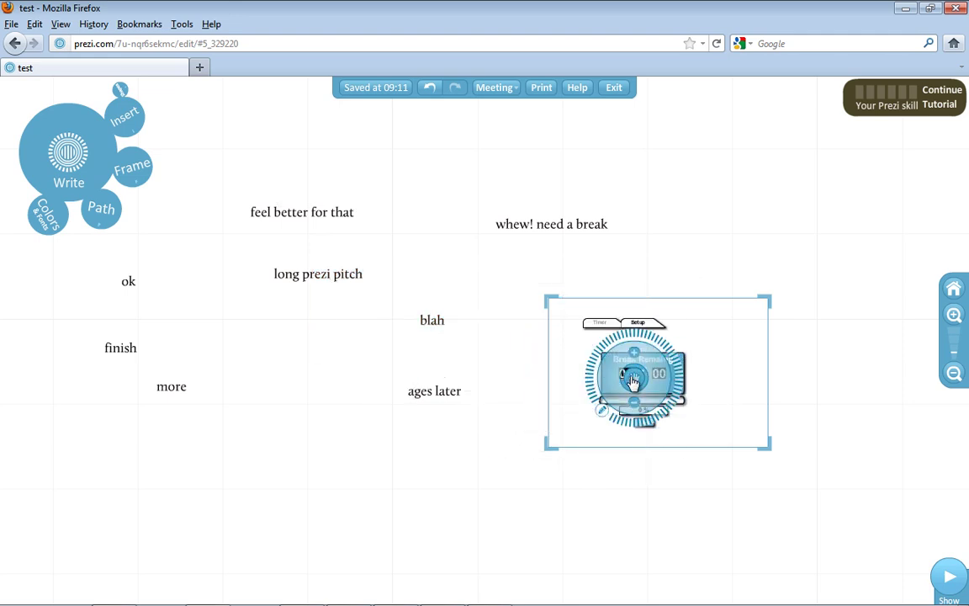
# - Set the break timer's duration to 0 minutes 20 seconds in its setup and save it
pyautogui.click(955, 324)
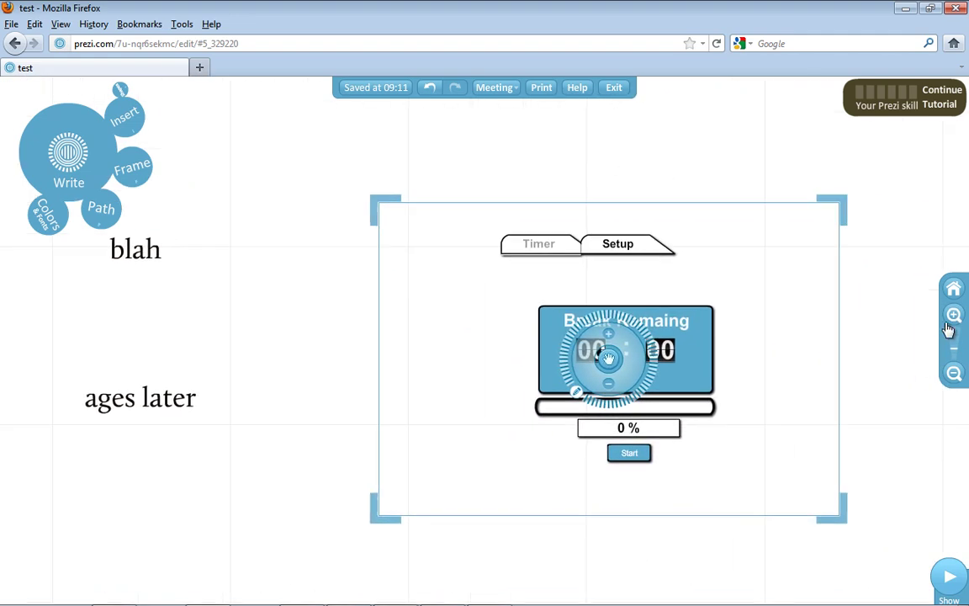
pyautogui.click(953, 322)
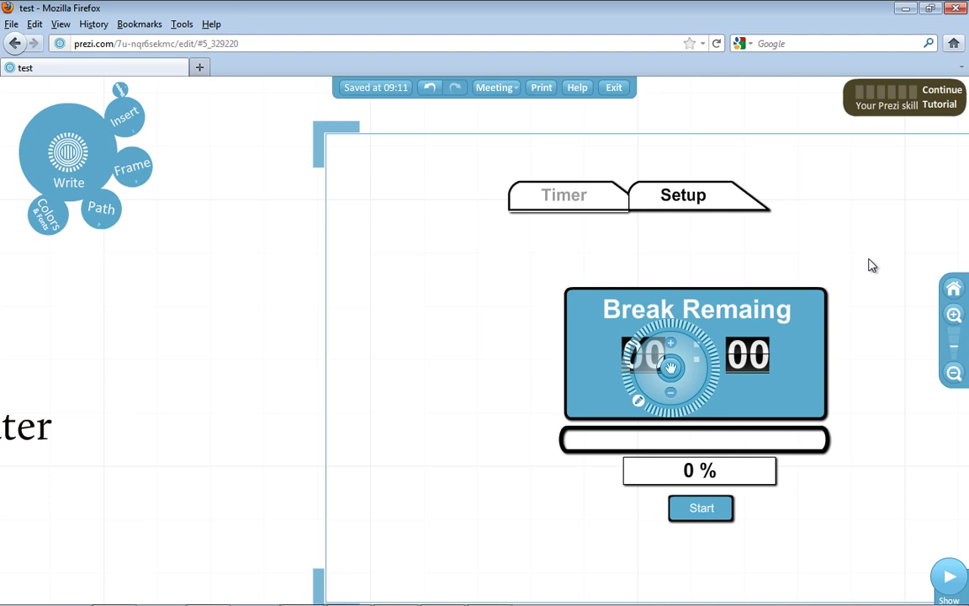
pyautogui.moveTo(870, 264); pyautogui.dragTo(767, 271)
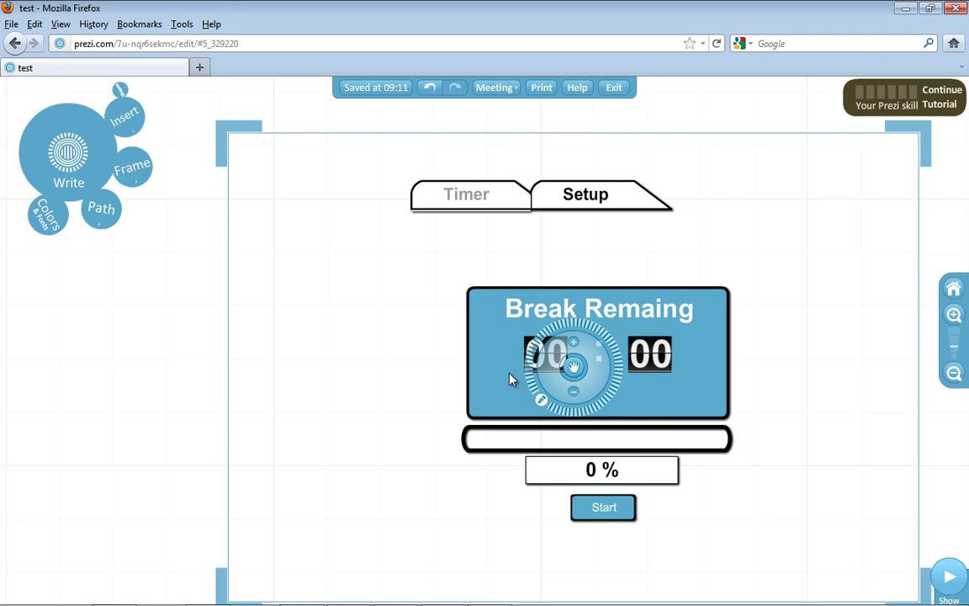
pyautogui.click(955, 316)
pyautogui.click(669, 123)
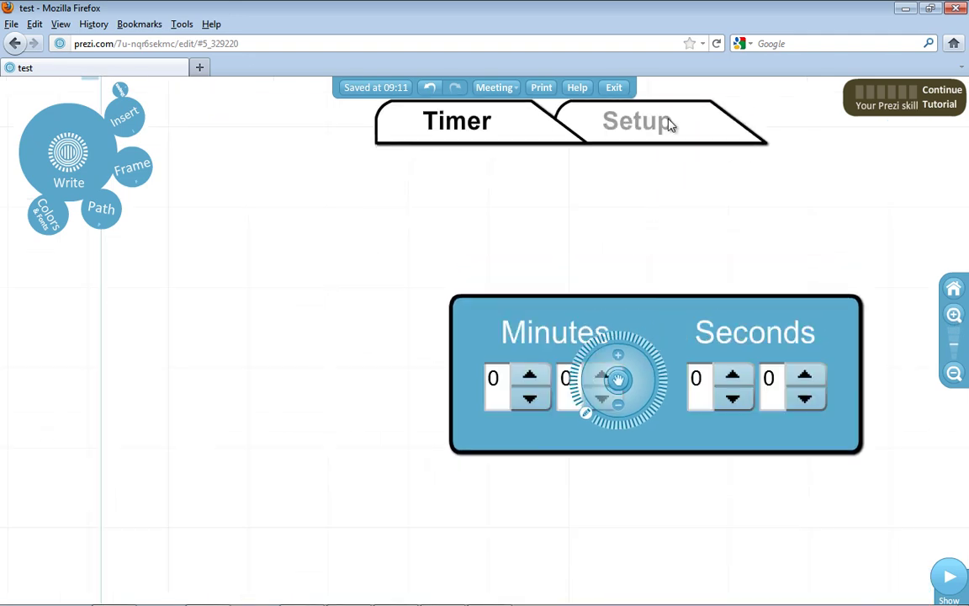
pyautogui.click(954, 372)
pyautogui.click(650, 364)
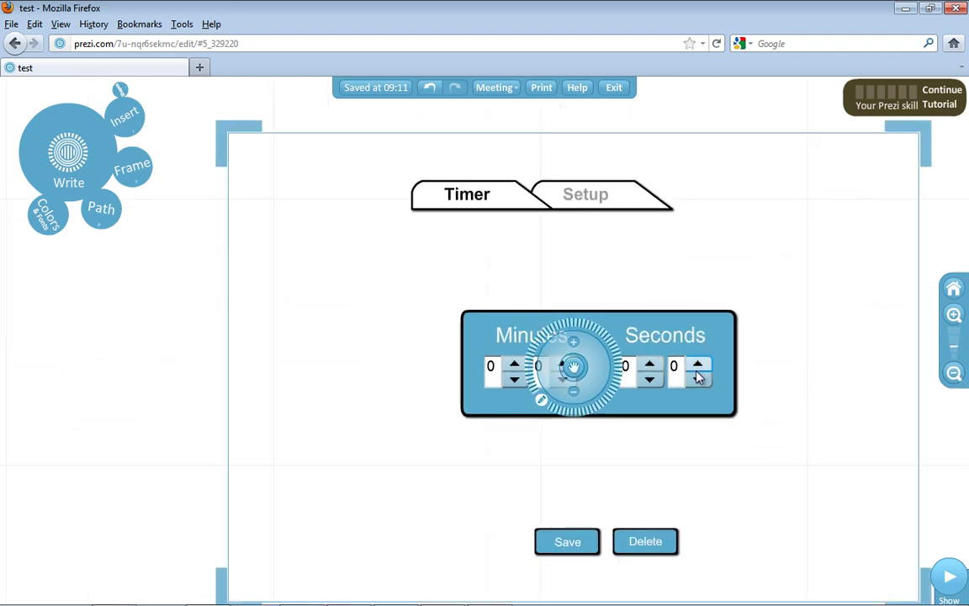
pyautogui.click(652, 367)
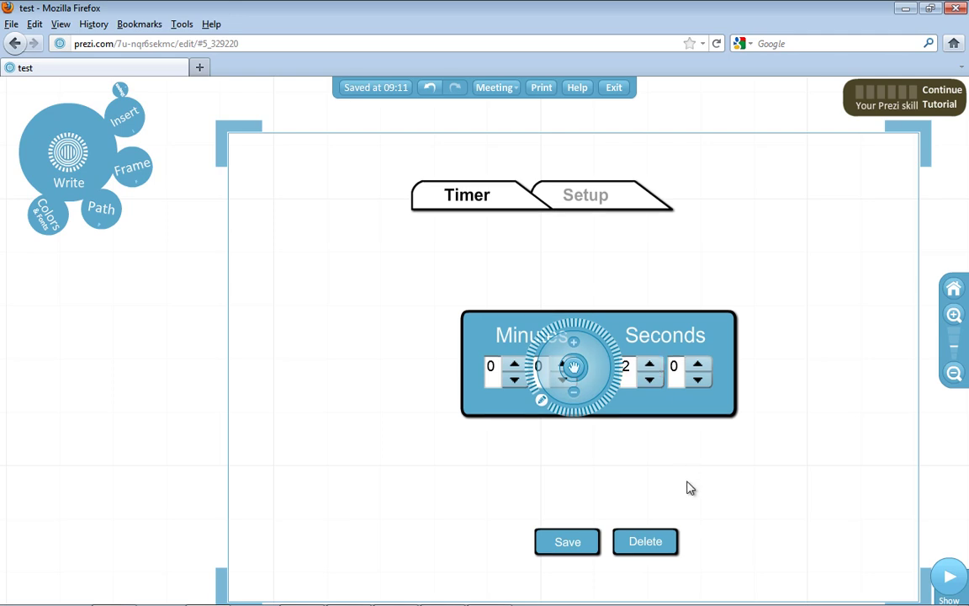
pyautogui.click(569, 542)
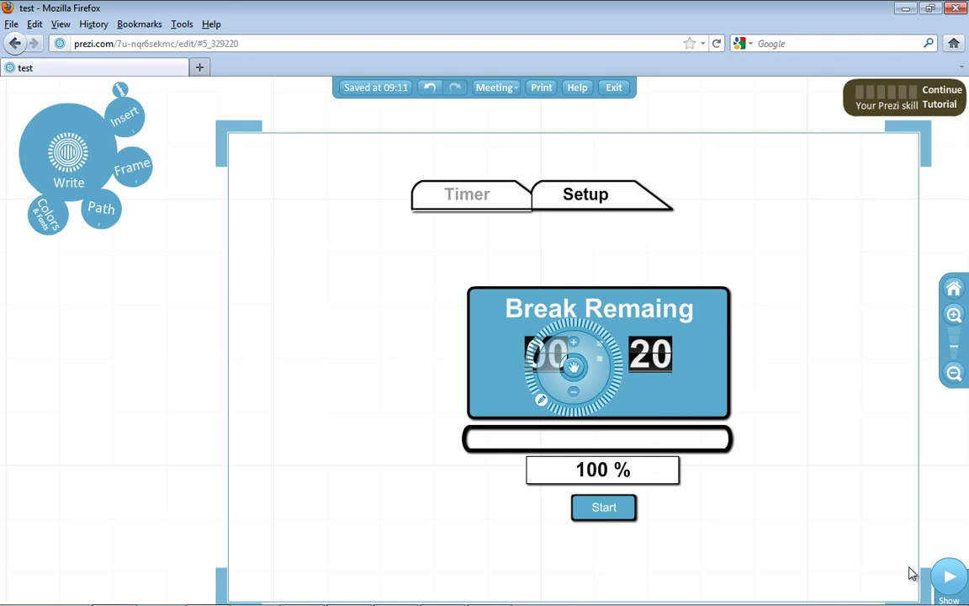
# - Present the prezi up to the break timer frame and start the timer's countdown
pyautogui.click(947, 577)
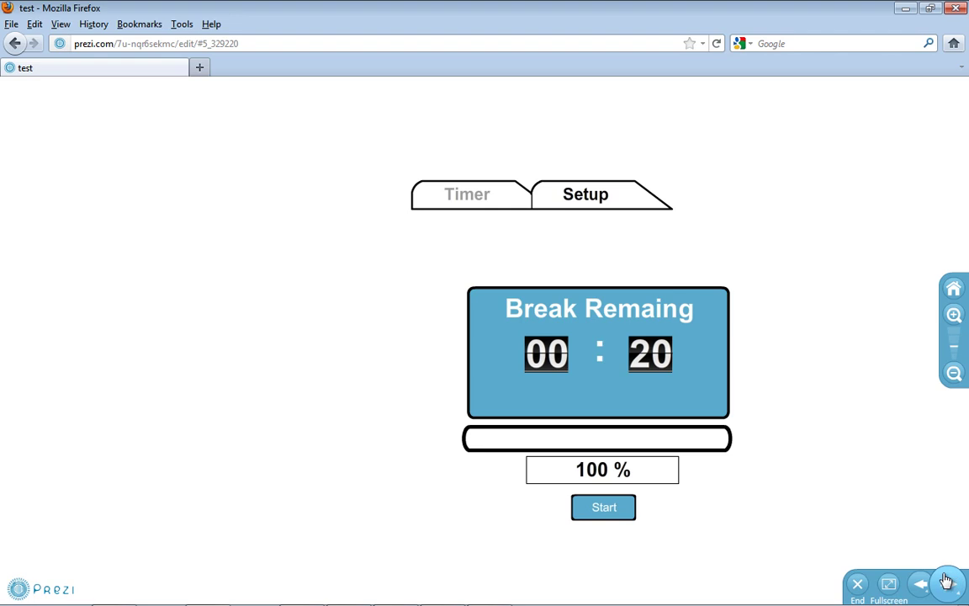
pyautogui.click(946, 581)
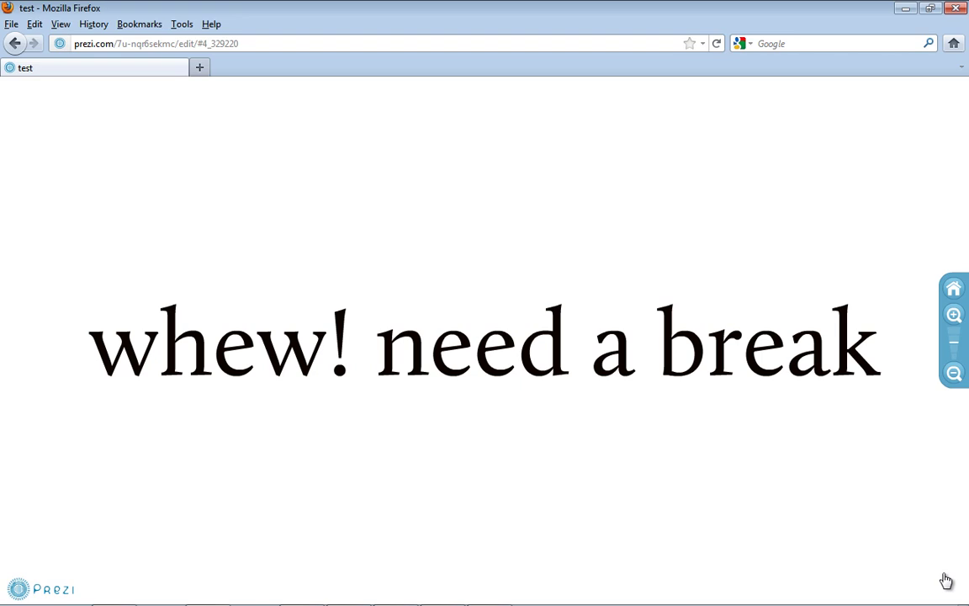
pyautogui.click(946, 580)
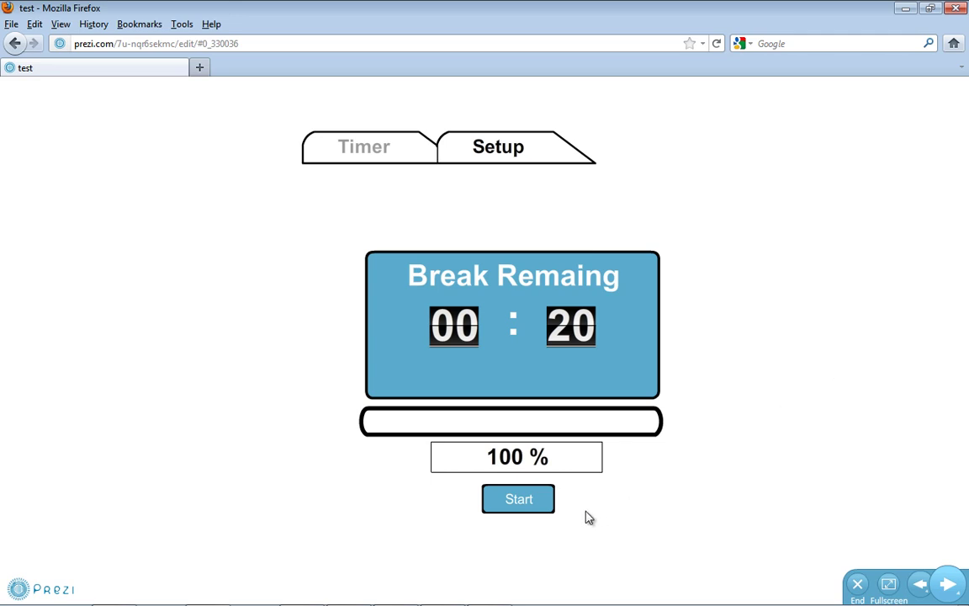
pyautogui.click(518, 500)
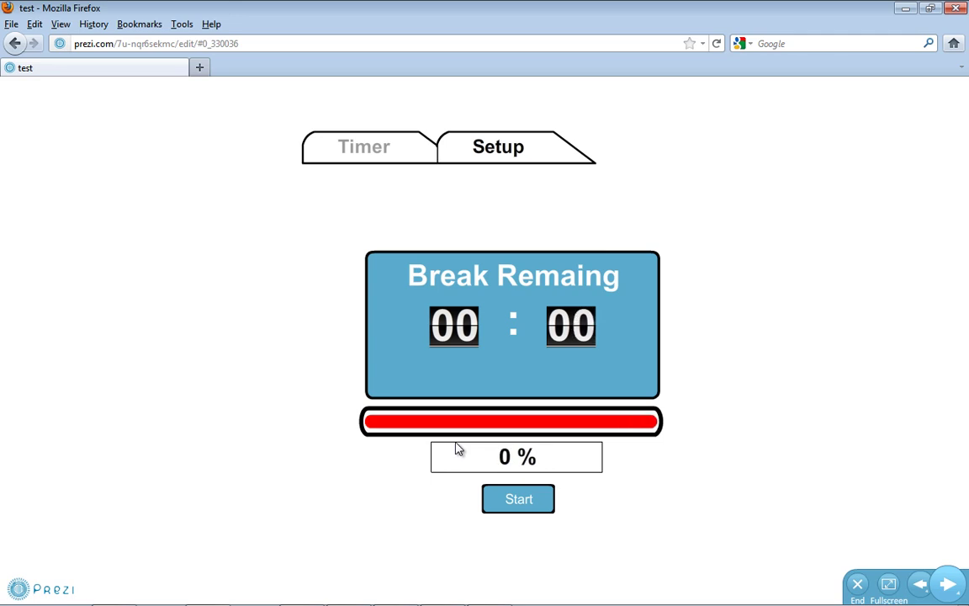
# - Step forward through the presentation past "feel better for that" and end the show
pyautogui.press('Right')
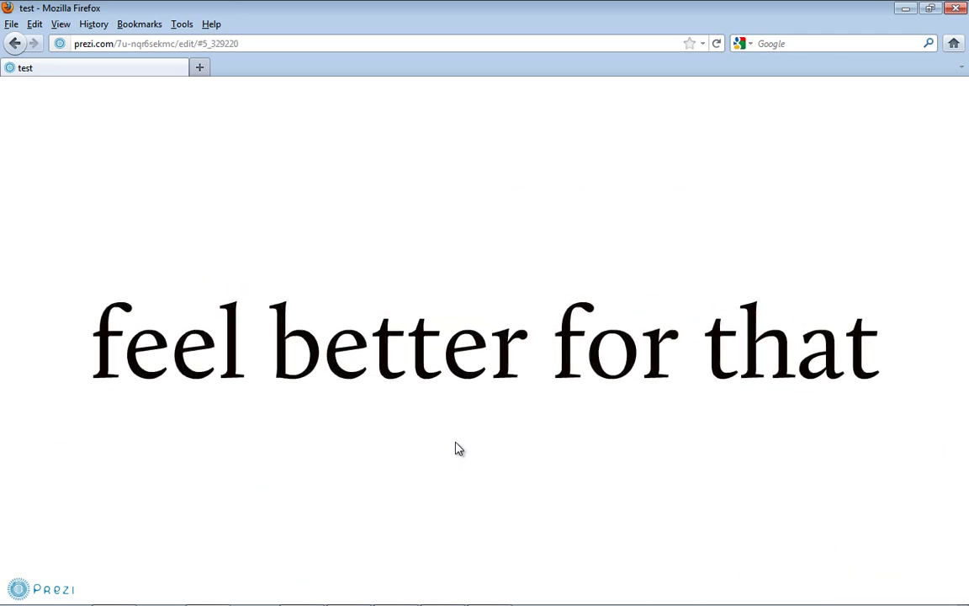
pyautogui.press('Right')
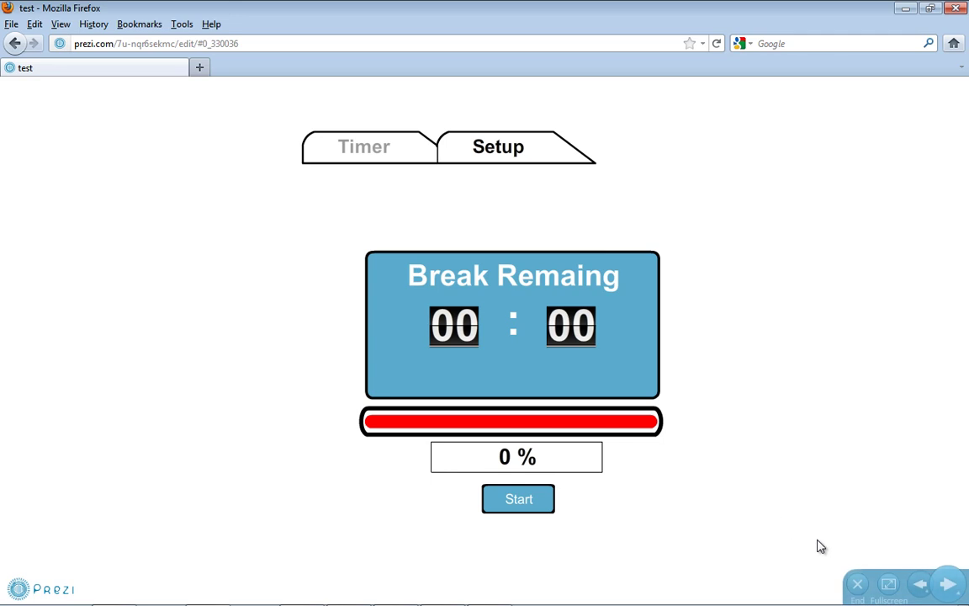
pyautogui.click(857, 582)
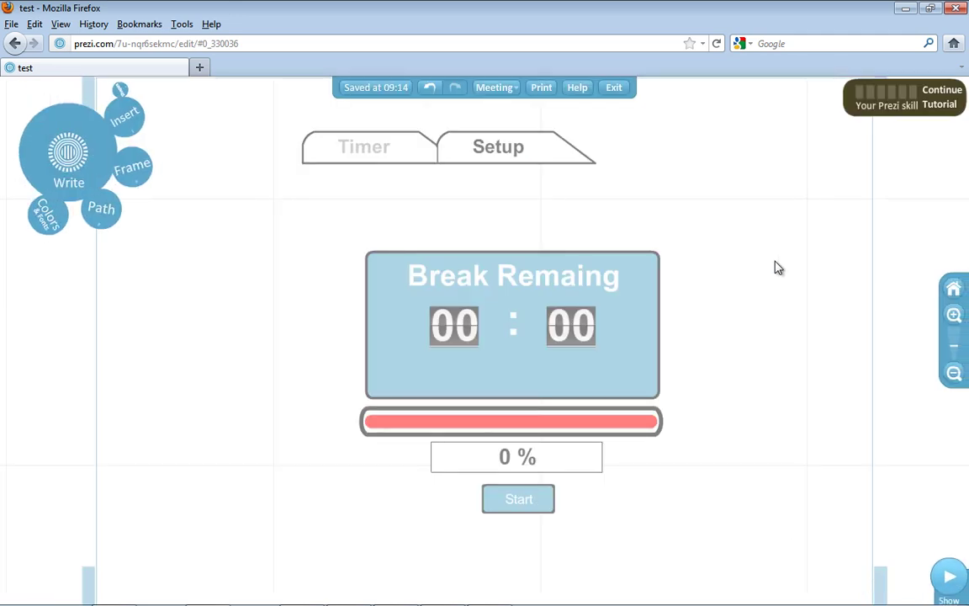
pyautogui.click(725, 262)
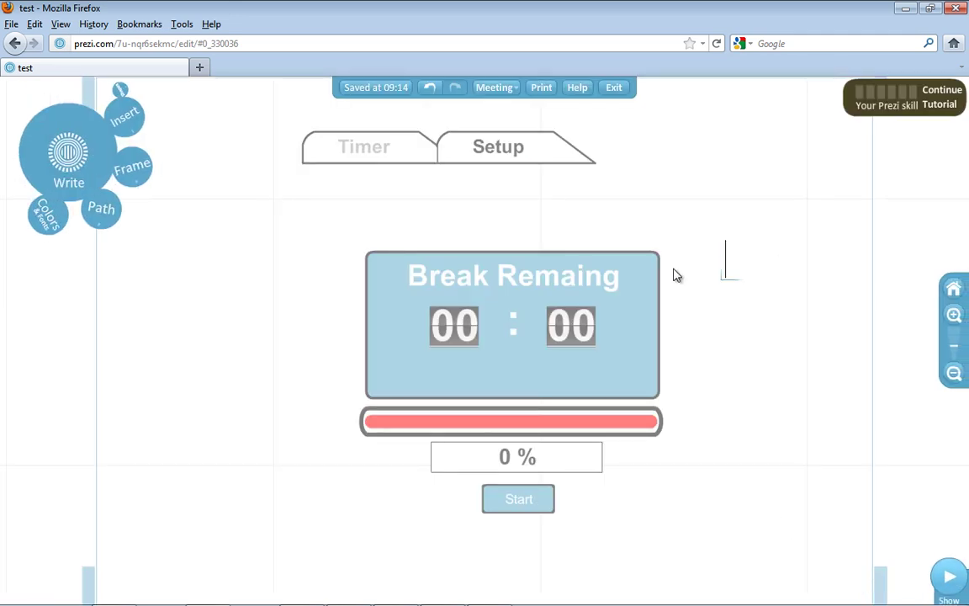
# - Crop the Timer and Setup tabs off the top of the break timer and check the result in show mode
pyautogui.click(952, 375)
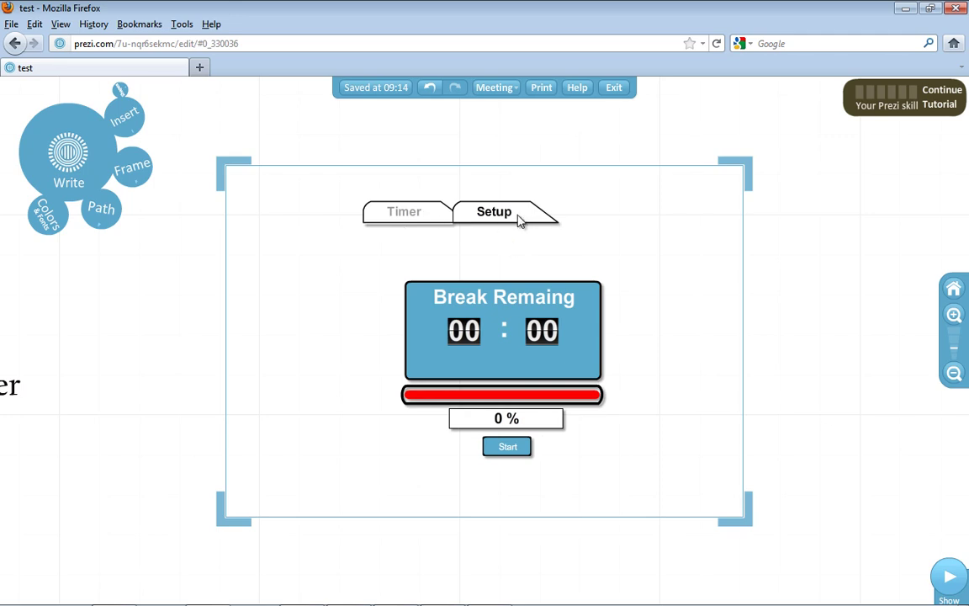
pyautogui.click(485, 340)
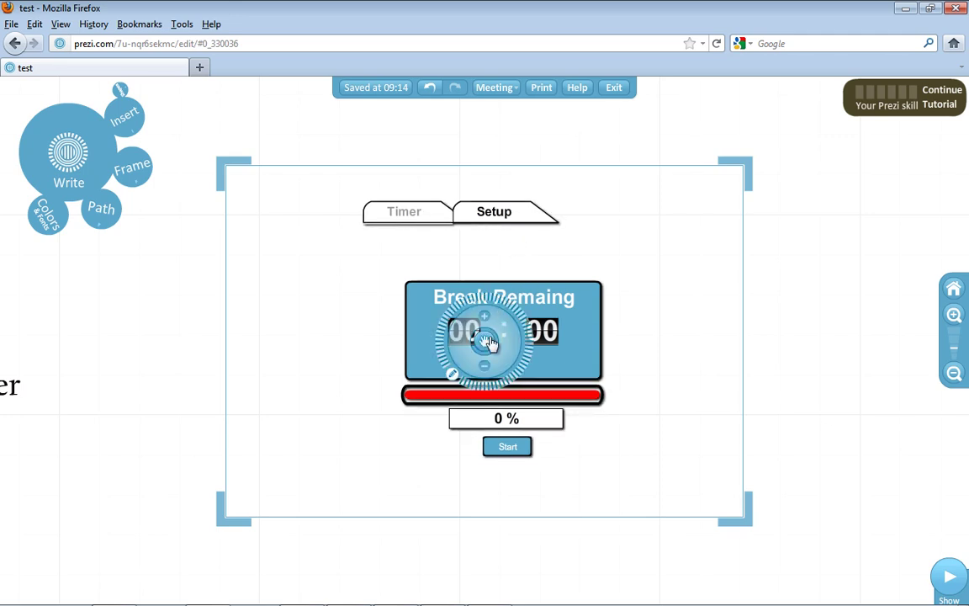
pyautogui.click(459, 256)
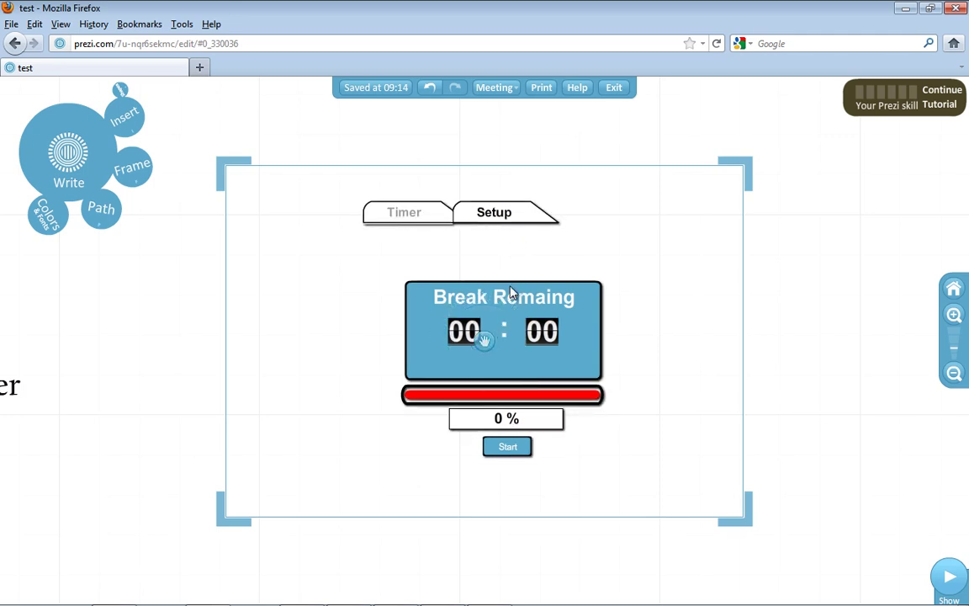
pyautogui.keyDown('shift'); pyautogui.click(380, 209); pyautogui.keyUp('shift')
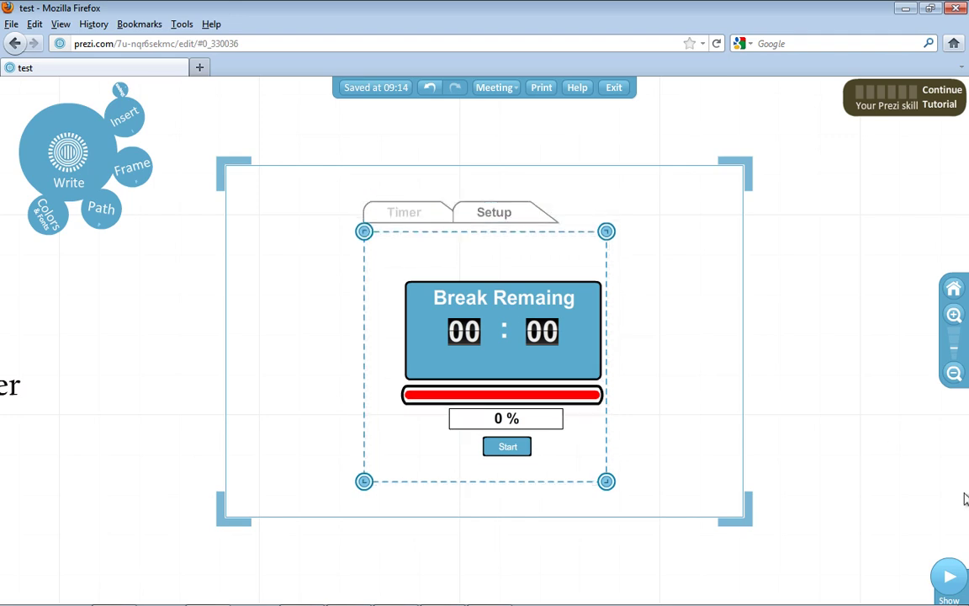
pyautogui.click(948, 578)
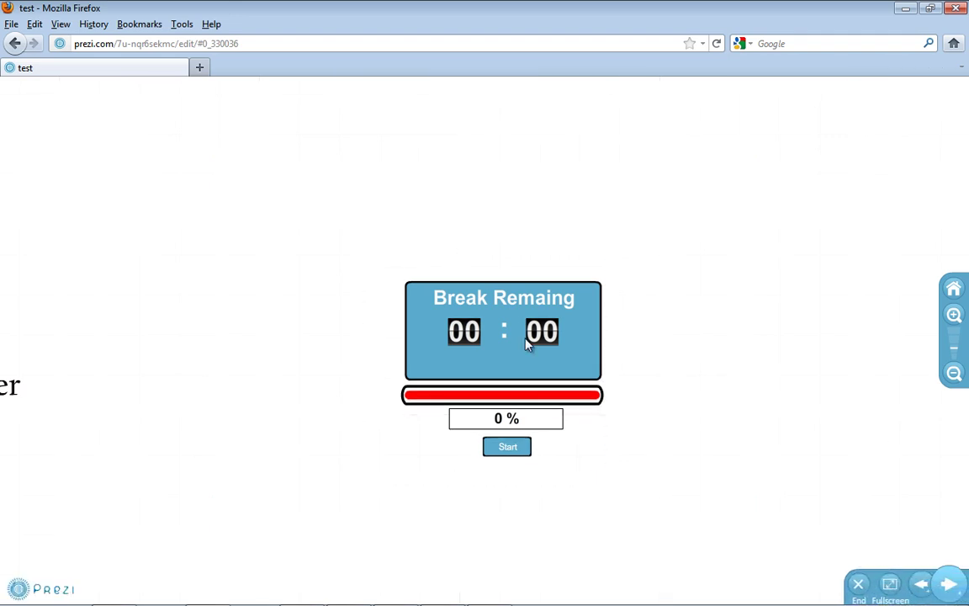
pyautogui.click(856, 580)
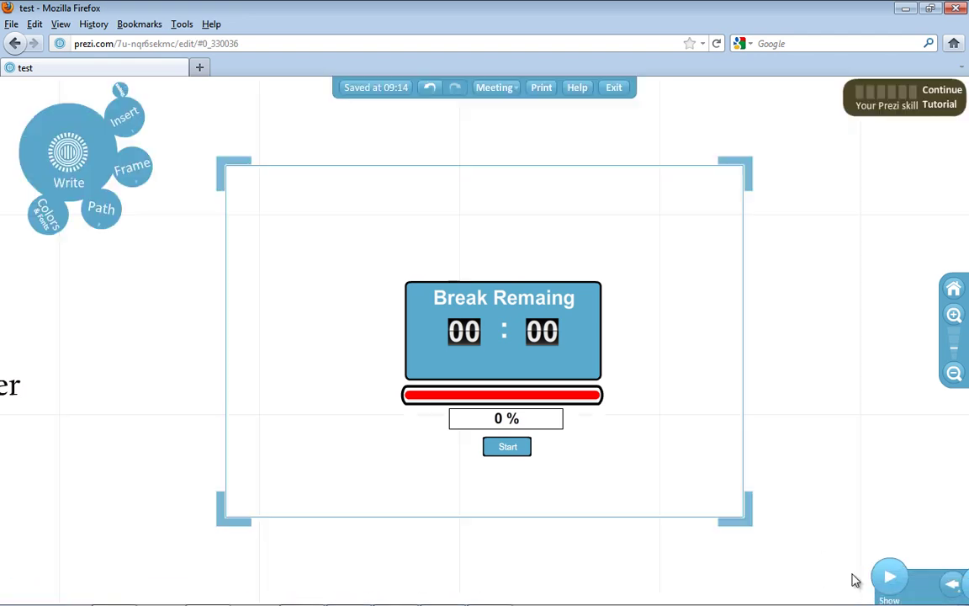
# - Extend the break timer's crop area back up to include its Timer and Setup tabs
pyautogui.click(568, 356)
pyautogui.doubleClick(555, 357)
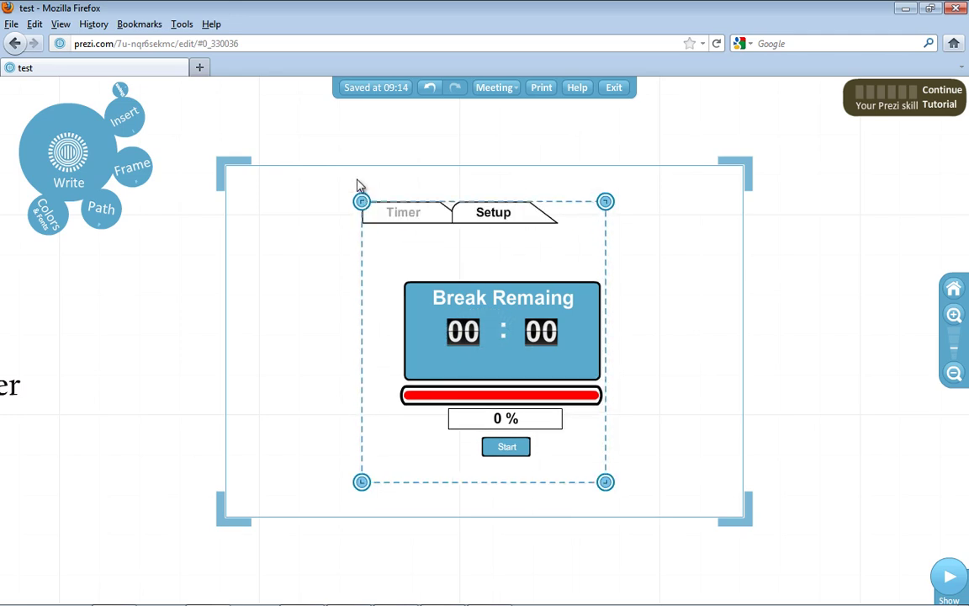
pyautogui.click(493, 215)
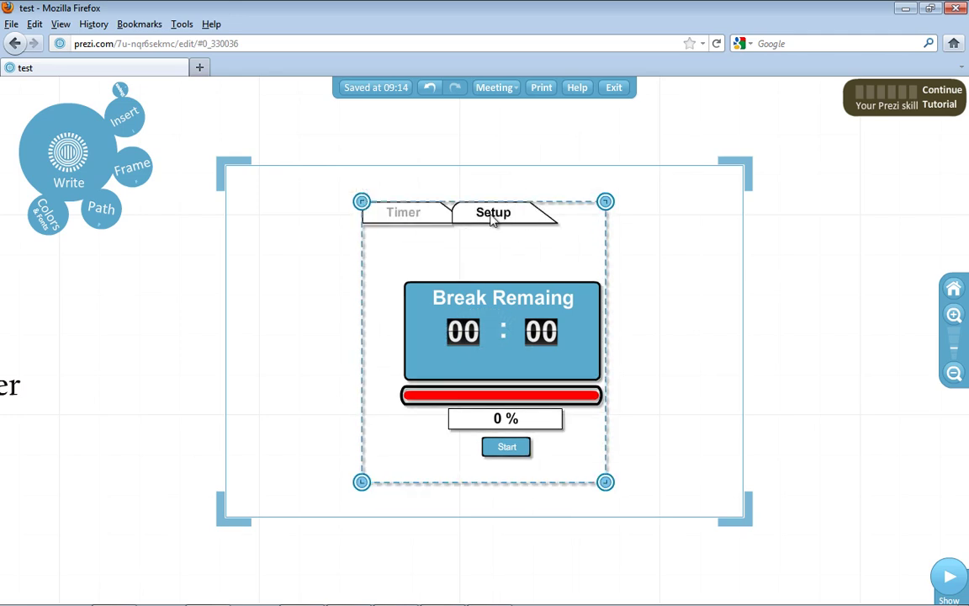
pyautogui.click(729, 234)
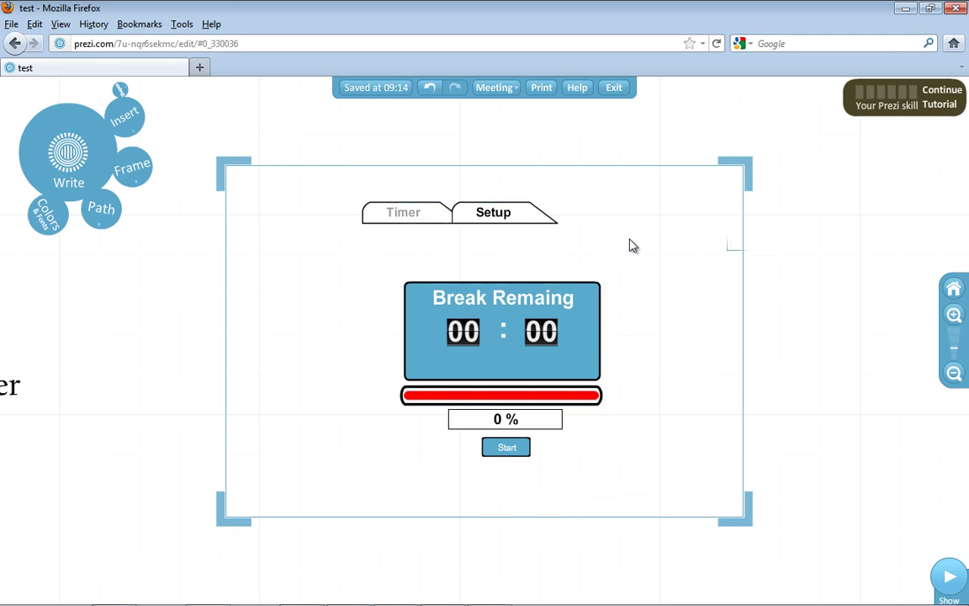
# - Check the break timer's minutes and seconds setup and return to its countdown display
pyautogui.click(539, 213)
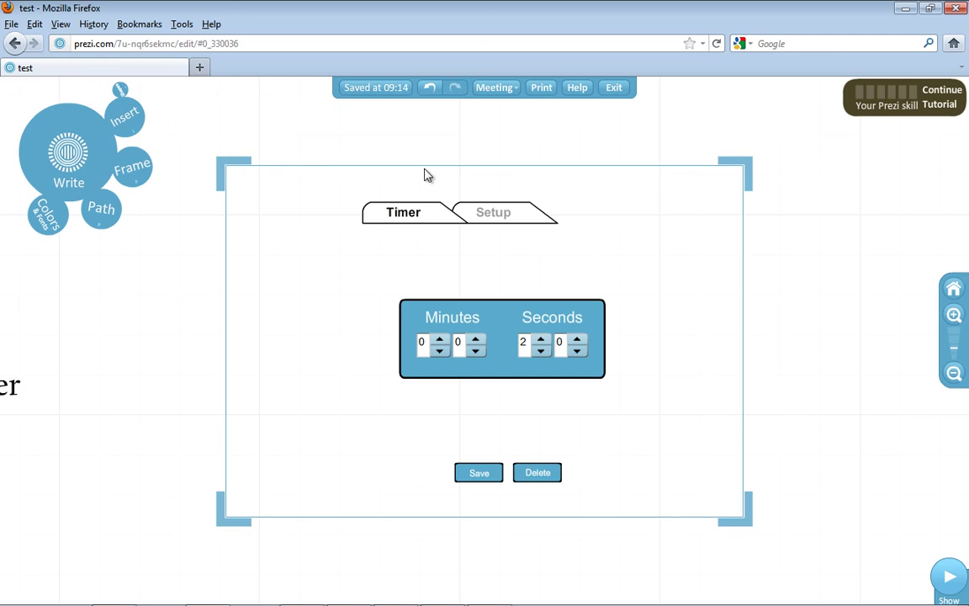
pyautogui.click(402, 222)
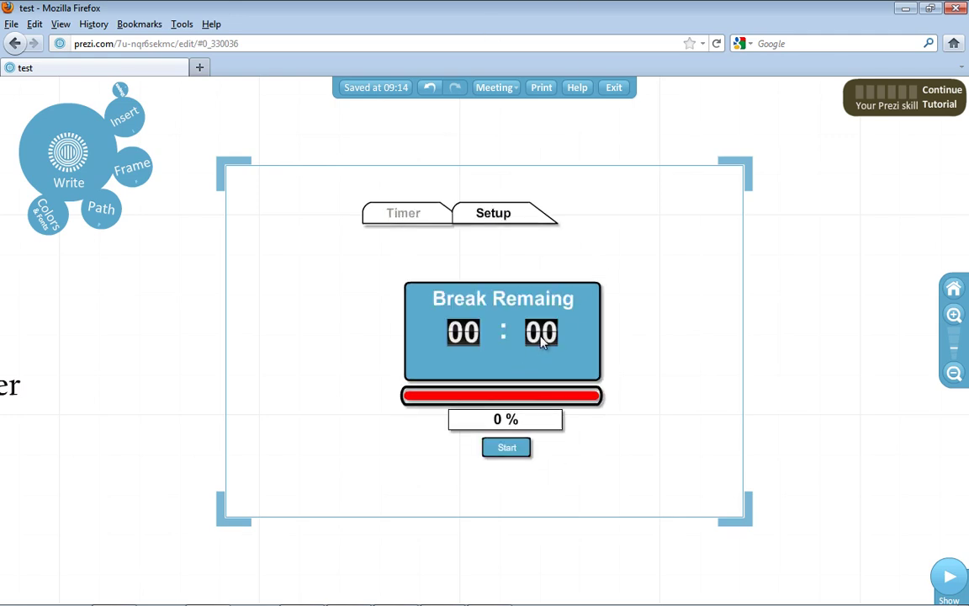